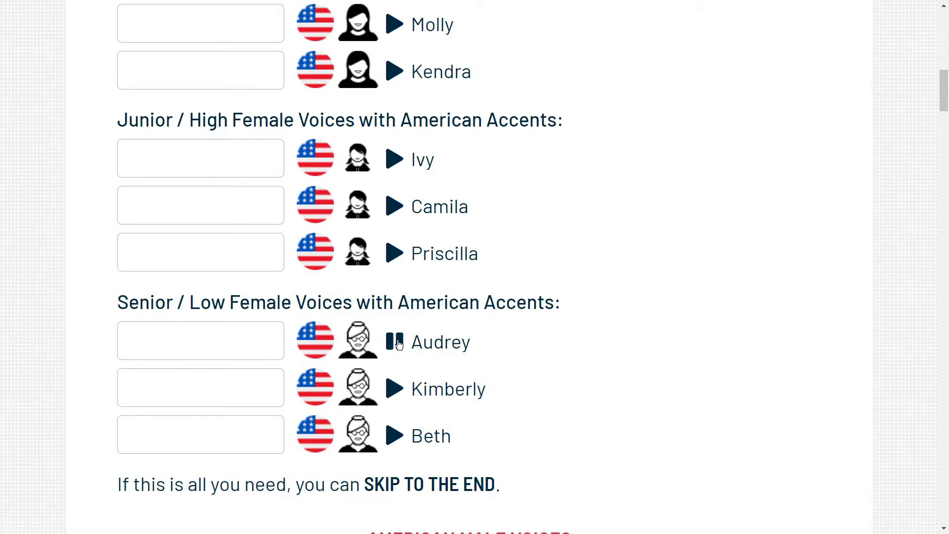
Stop the Audrey voice sample and assign the character "Header" to Audrey among the senior American female voices
left_click(395, 341)
left_click(229, 344)
type("Header")
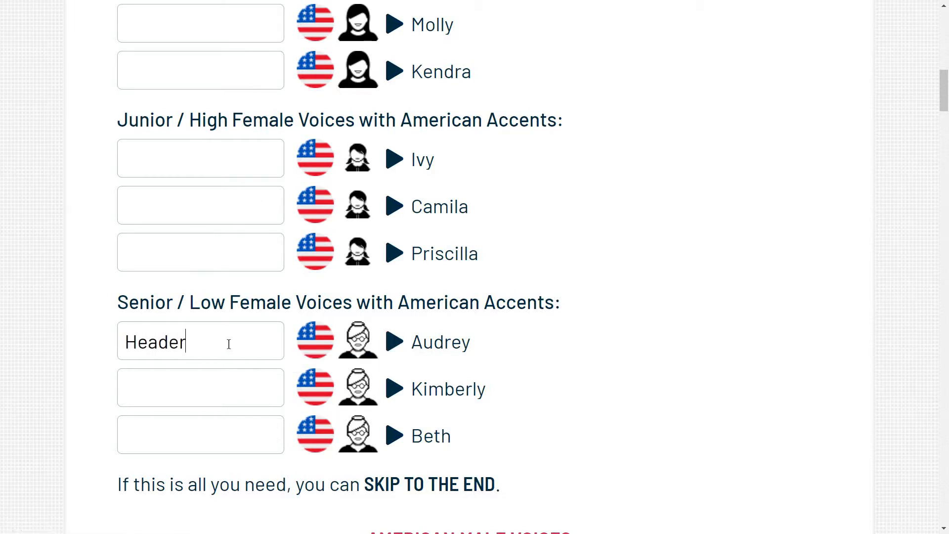
Preview the adult American male voice Matthew and assign the character "Narrator" to it
scroll(684, 382, "down", 9)
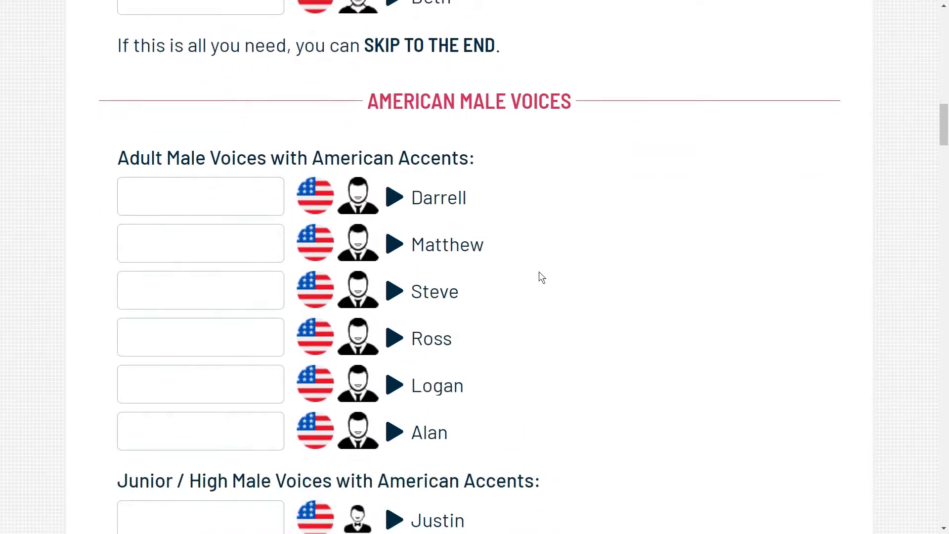
left_click(396, 246)
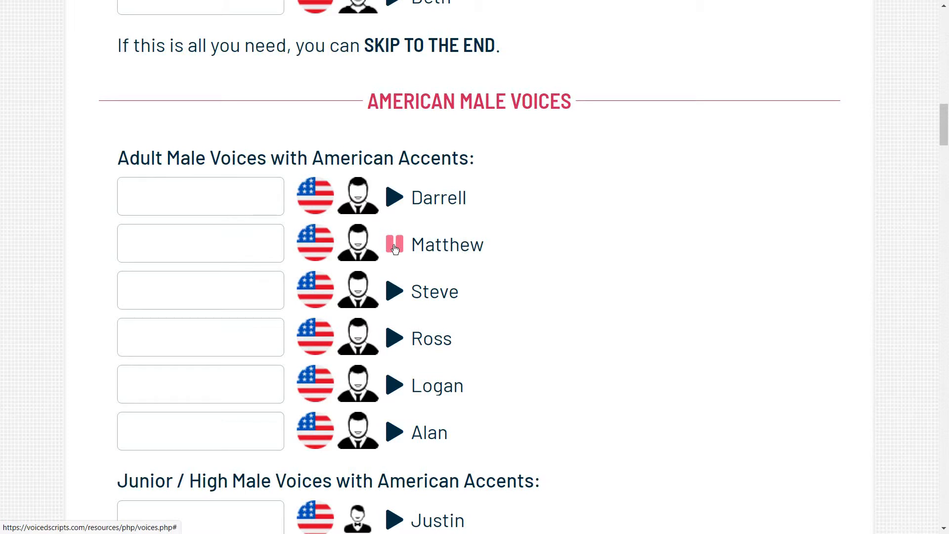
left_click(395, 249)
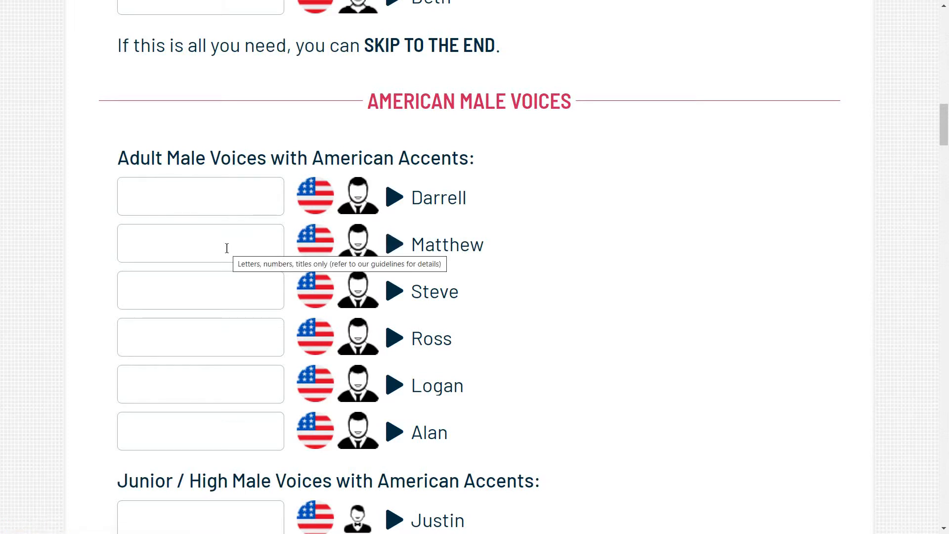
left_click(227, 248)
type("Narrator")
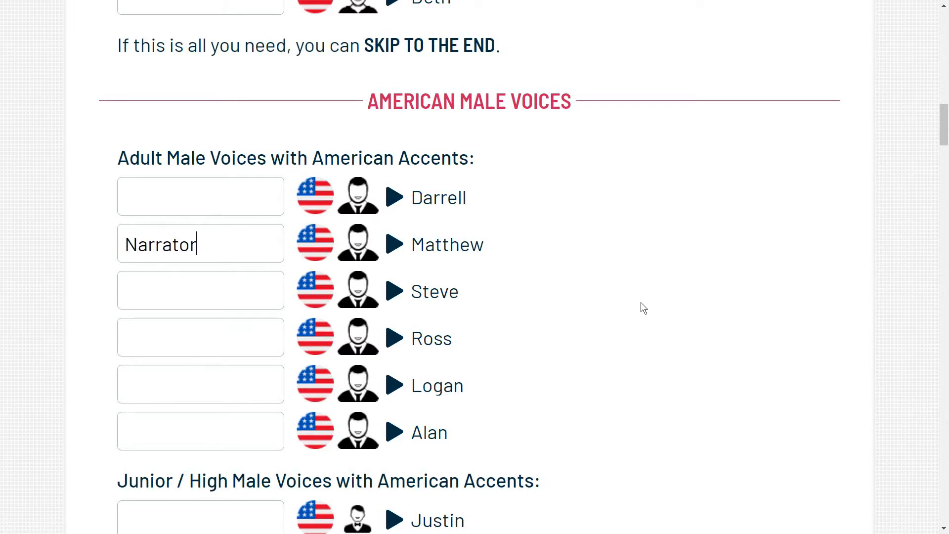
Skip the remaining voice sections and submit the voice selection
scroll(642, 302, "down", 6)
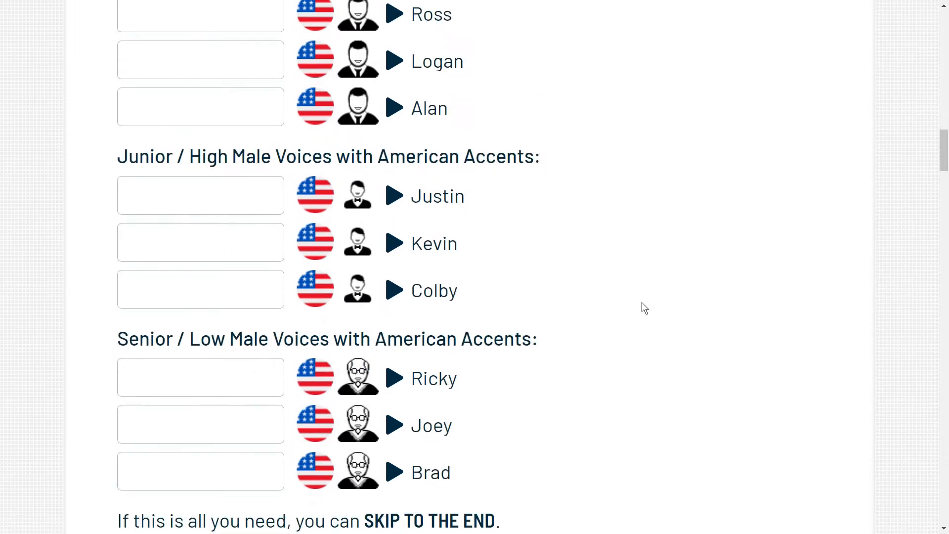
scroll(642, 303, "down", 2)
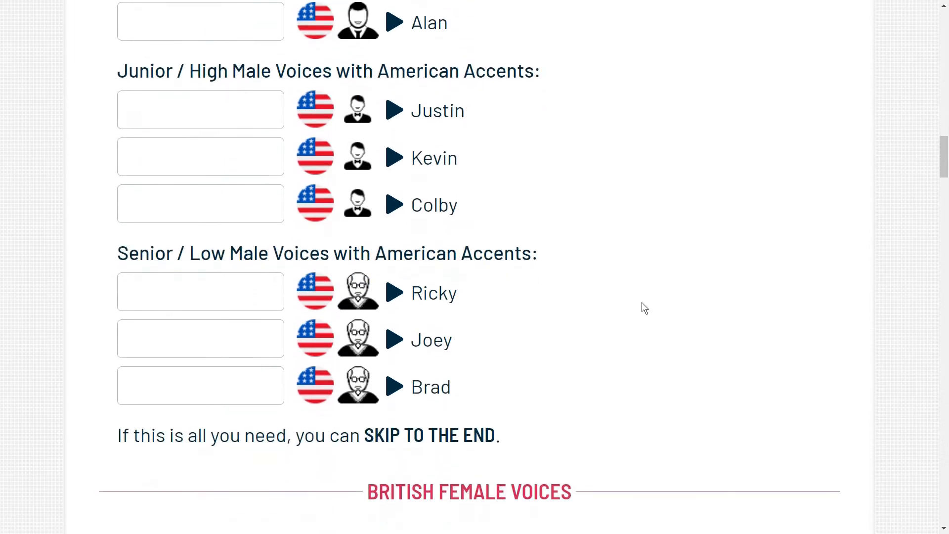
left_click(437, 437)
scroll(437, 439, "down", 2)
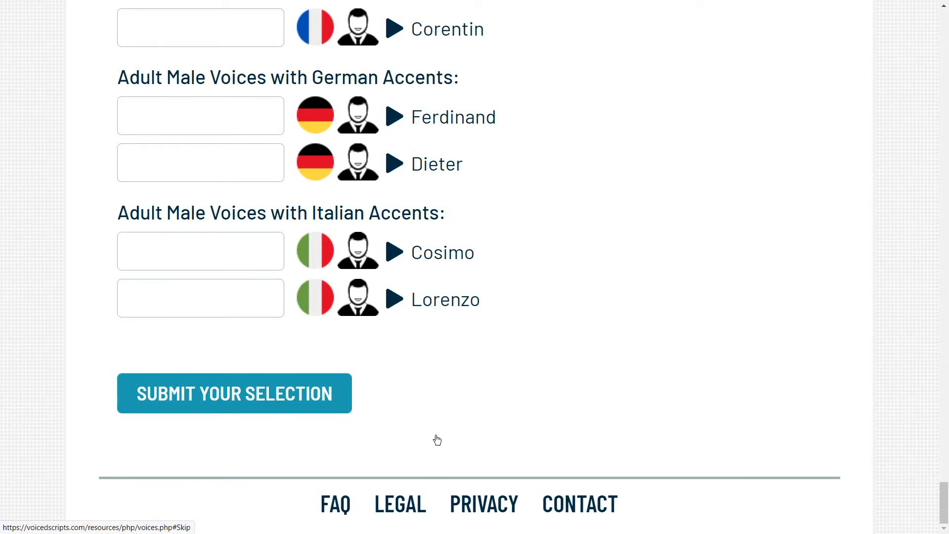
left_click(195, 391)
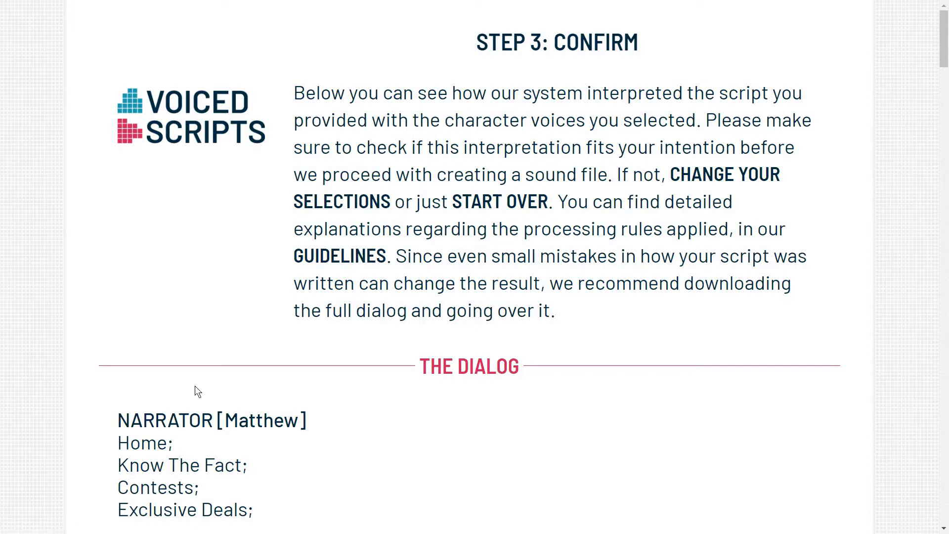
Review the interpreted dialog from start to end, checking which lines are assigned to the Narrator and Header voices
scroll(196, 380, "down", 7)
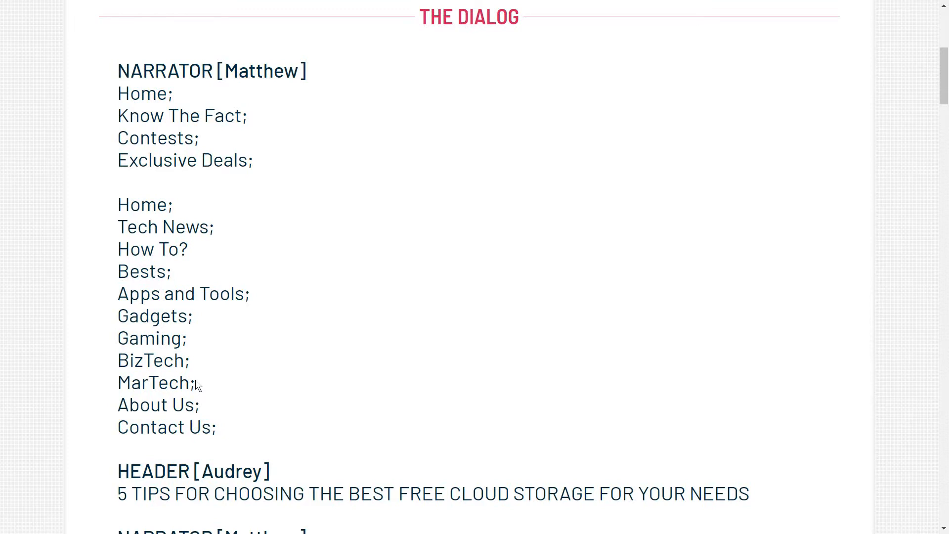
scroll(195, 379, "down", 8)
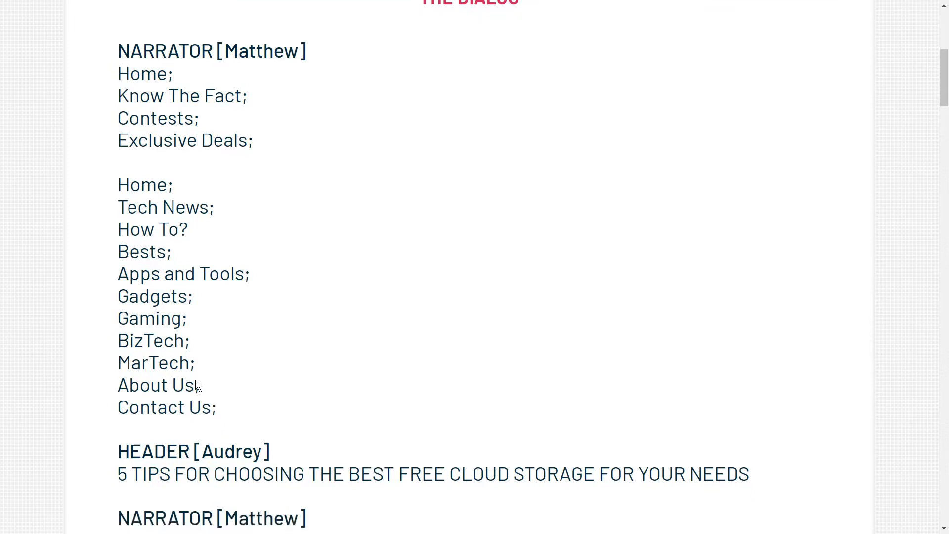
scroll(195, 380, "down", 8)
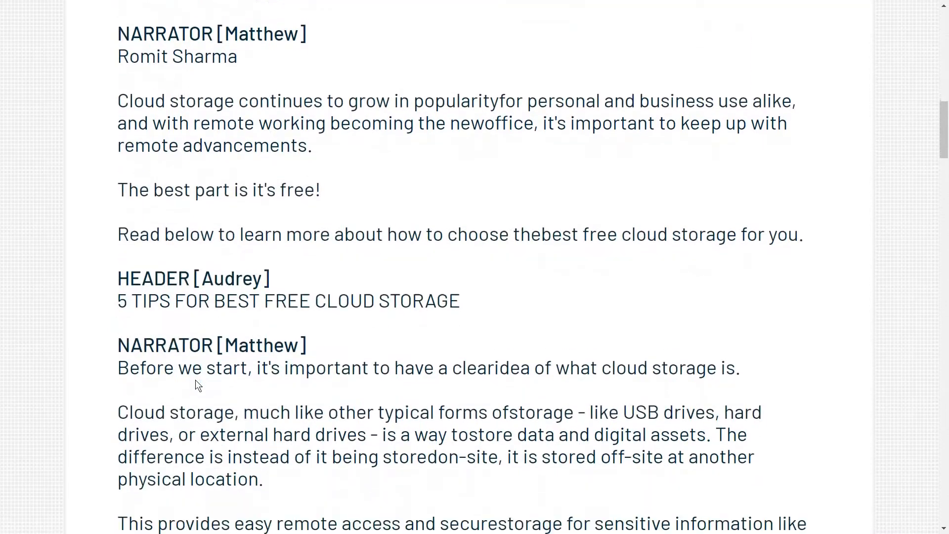
scroll(195, 380, "down", 10)
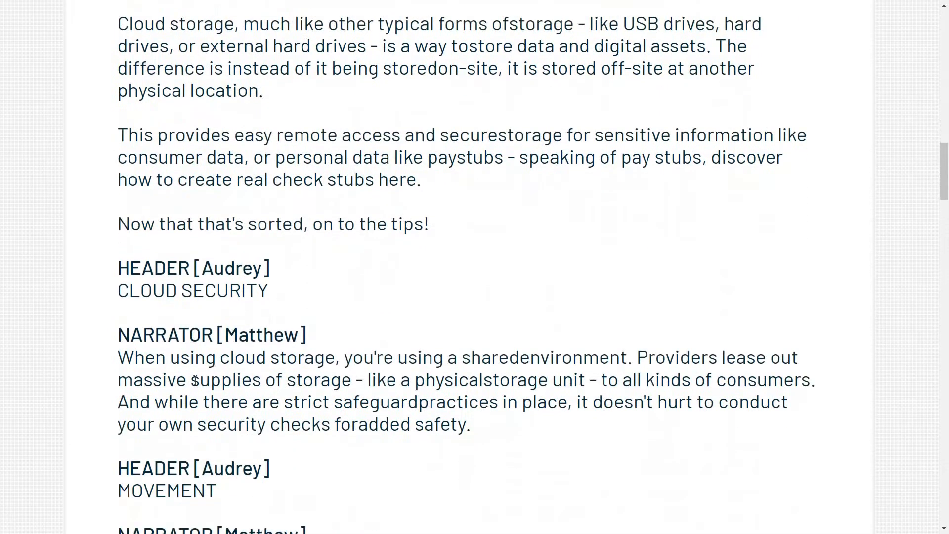
scroll(198, 385, "down", 12)
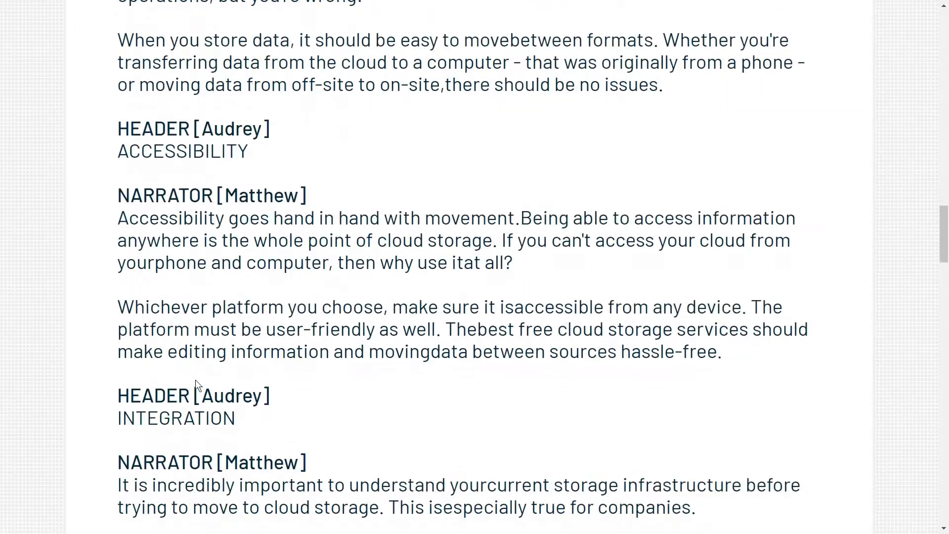
scroll(195, 380, "down", 13)
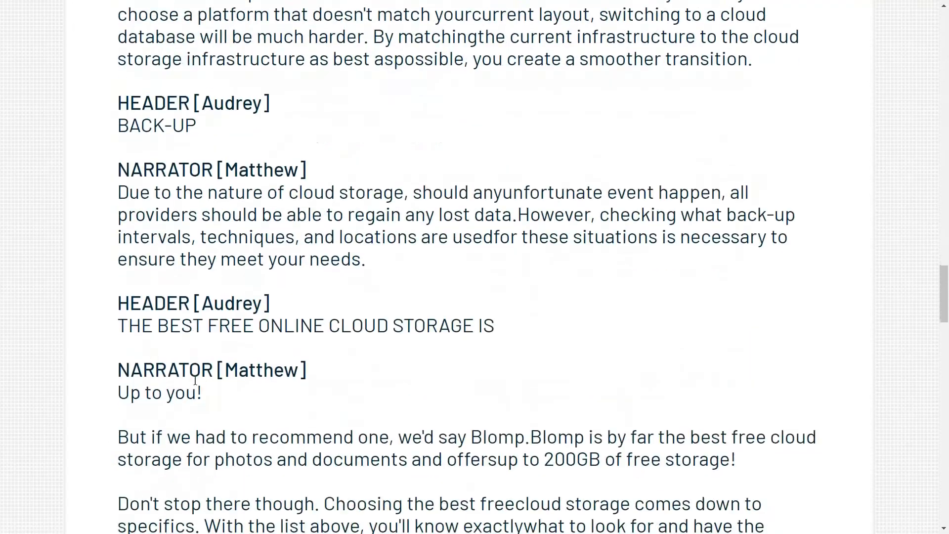
scroll(196, 380, "down", 11)
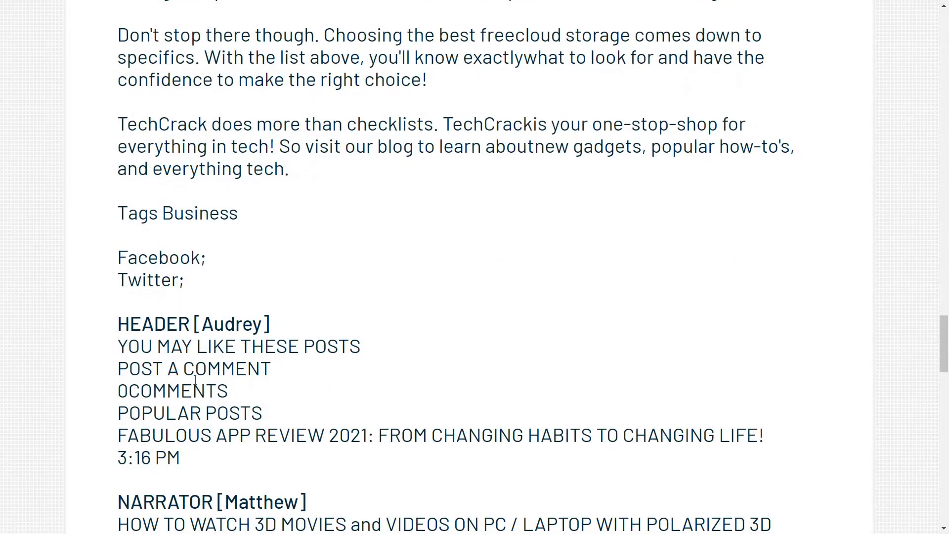
scroll(195, 379, "down", 12)
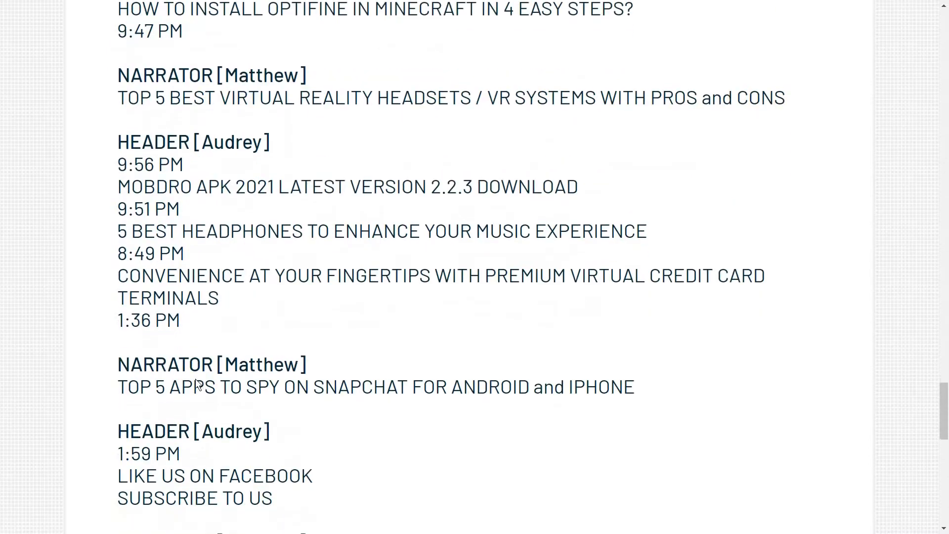
scroll(195, 383, "down", 2)
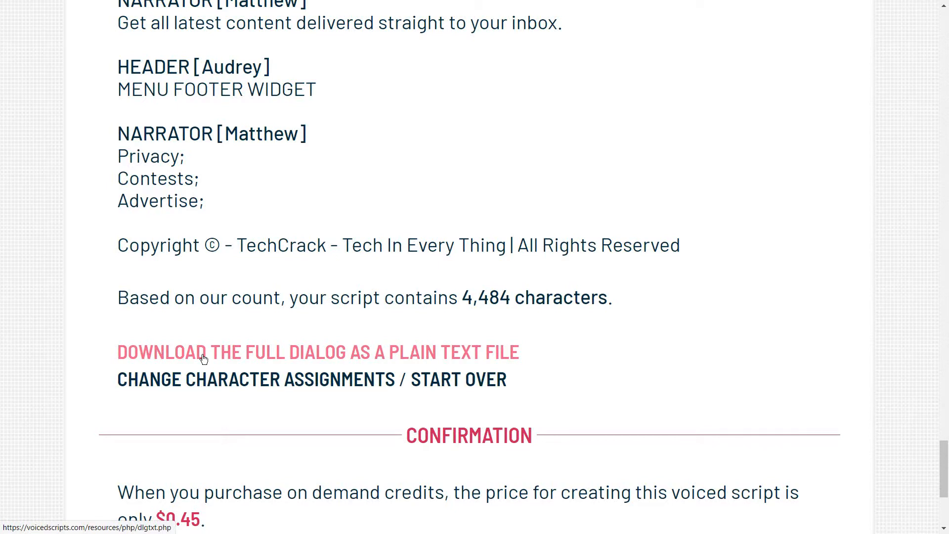
Download the full dialog as a plain text file and open it in Notepad
left_click(204, 358)
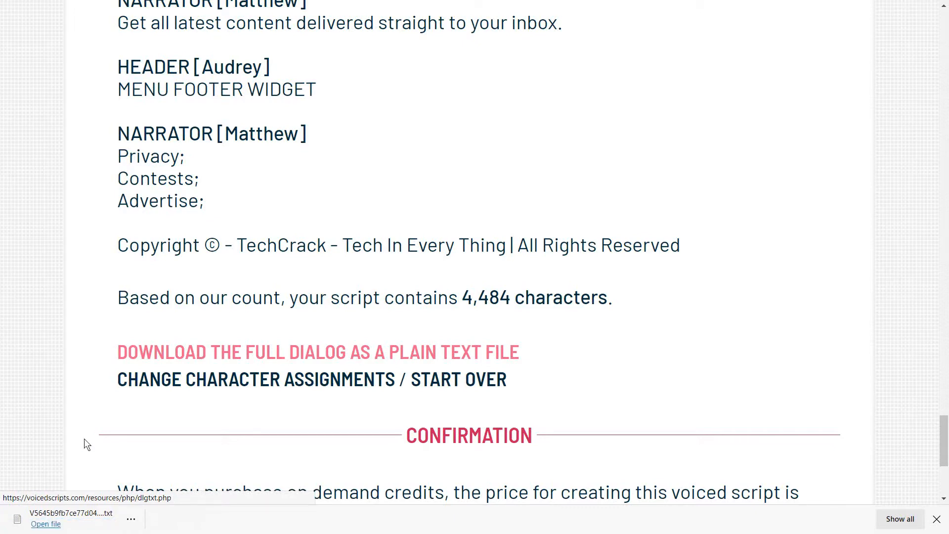
left_click(43, 524)
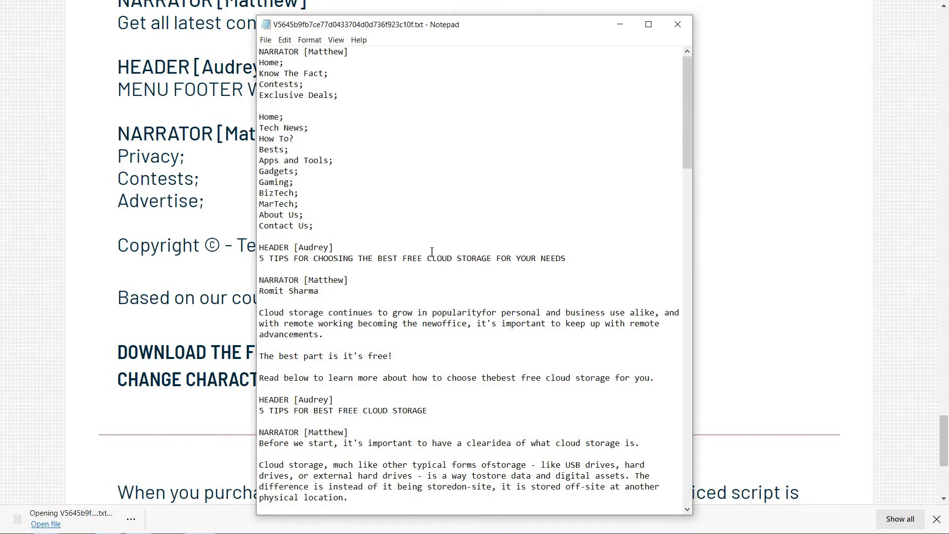
Delete the opening Narrator block of website menu entries and its blank lines so the file starts with the first Header line
left_click_drag(327, 226, 214, 22)
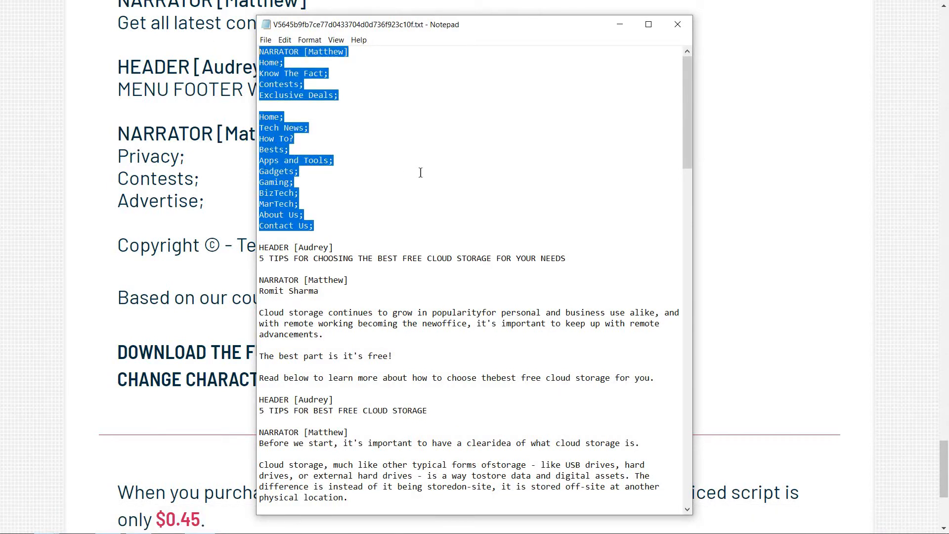
key("Delete")
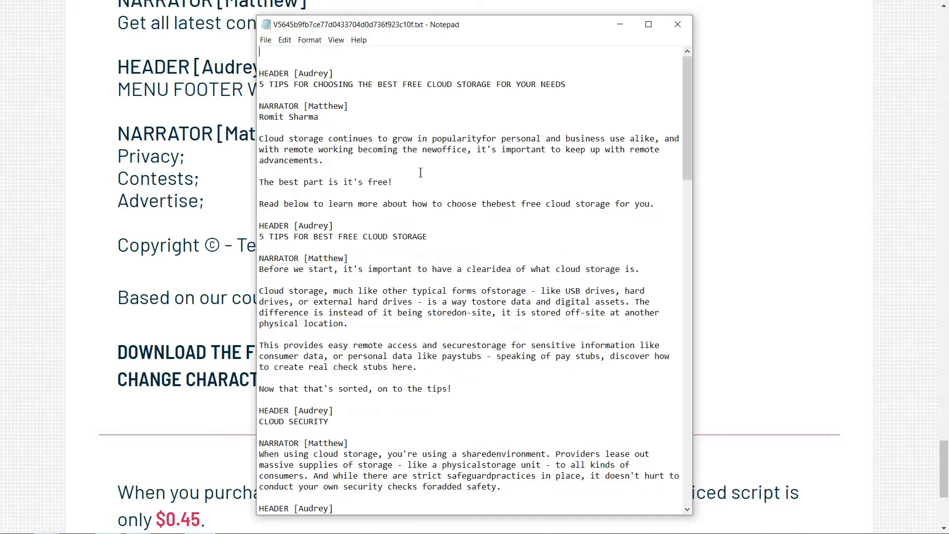
key("Delete")
key("Delete")
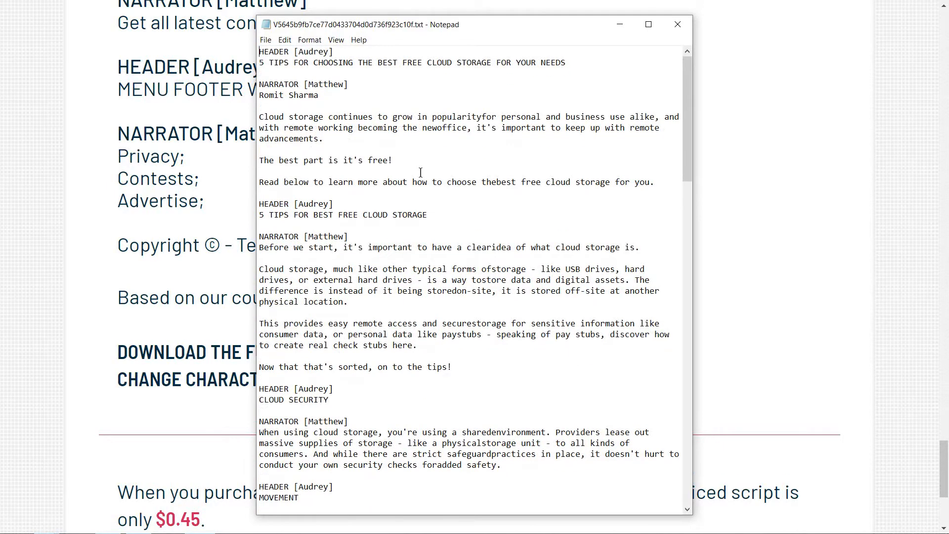
Delete everything from the Header section "THE BEST FREE ONLINE CLOUD STORAGE IS" to the end of the file
scroll(421, 172, "down", 15)
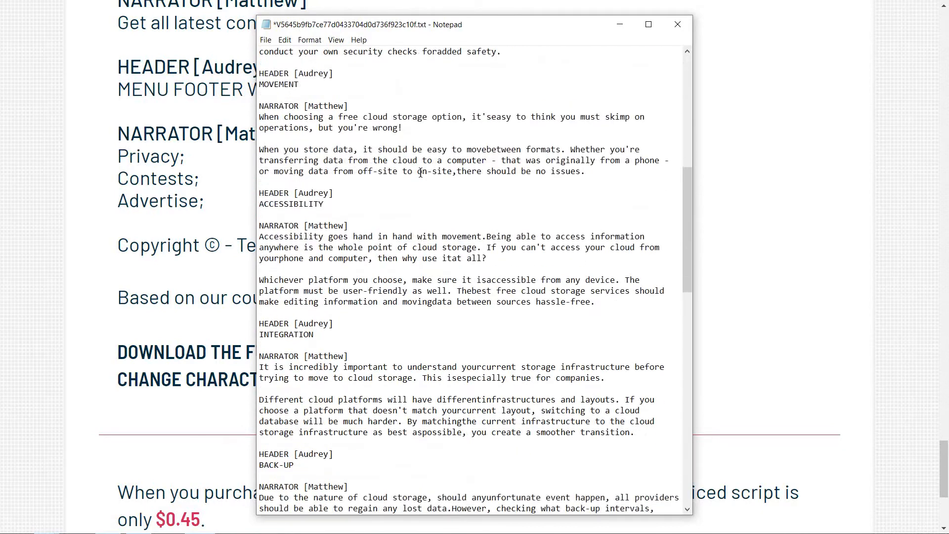
scroll(420, 172, "down", 3)
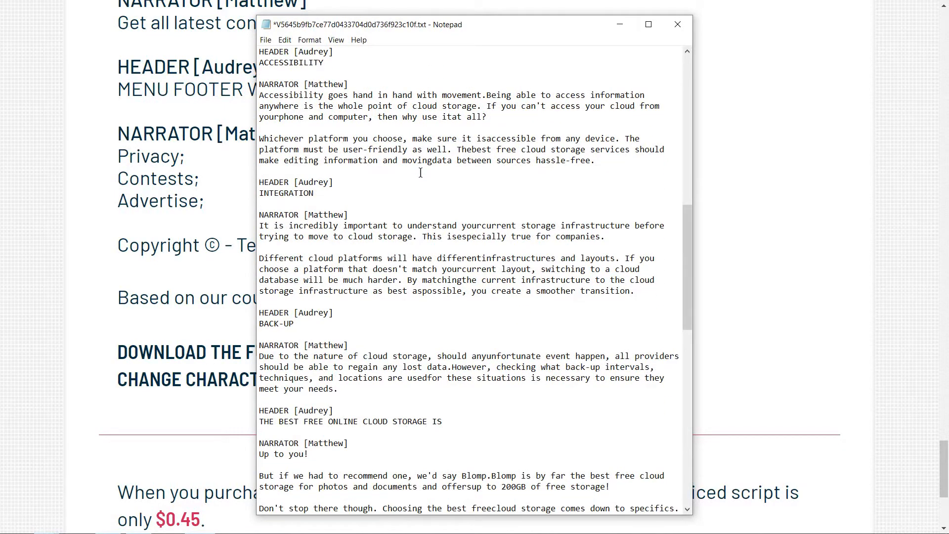
left_click(260, 411)
left_click_drag(259, 410, 427, 487)
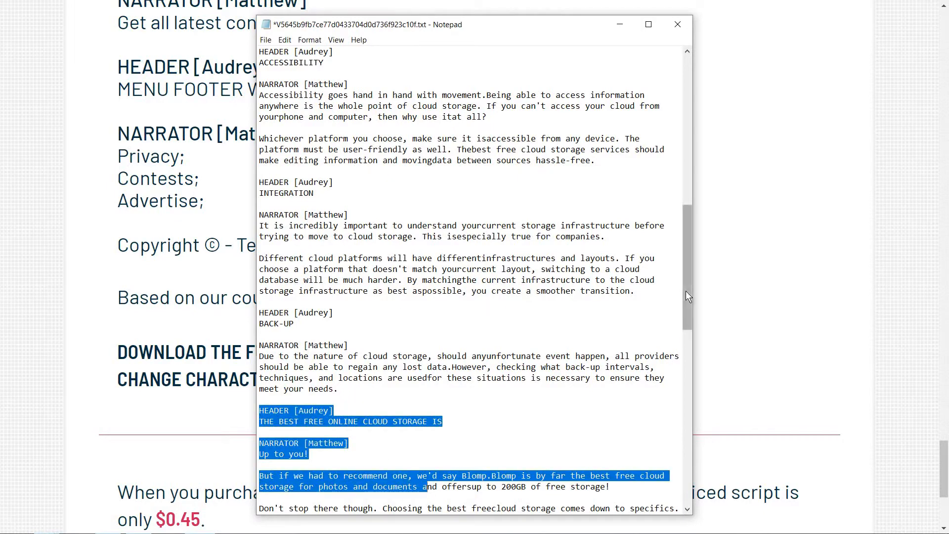
scroll(688, 297, "down", 1)
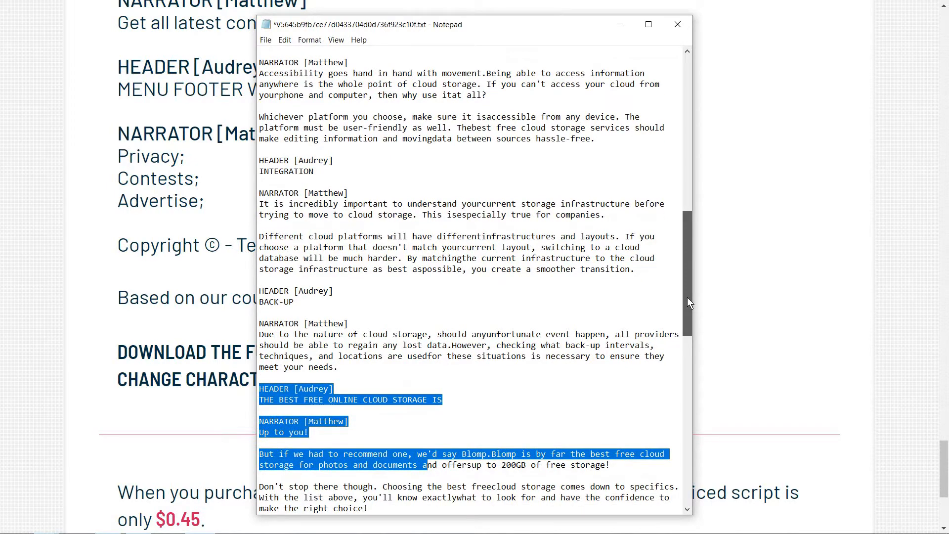
scroll(687, 472, "down", 16)
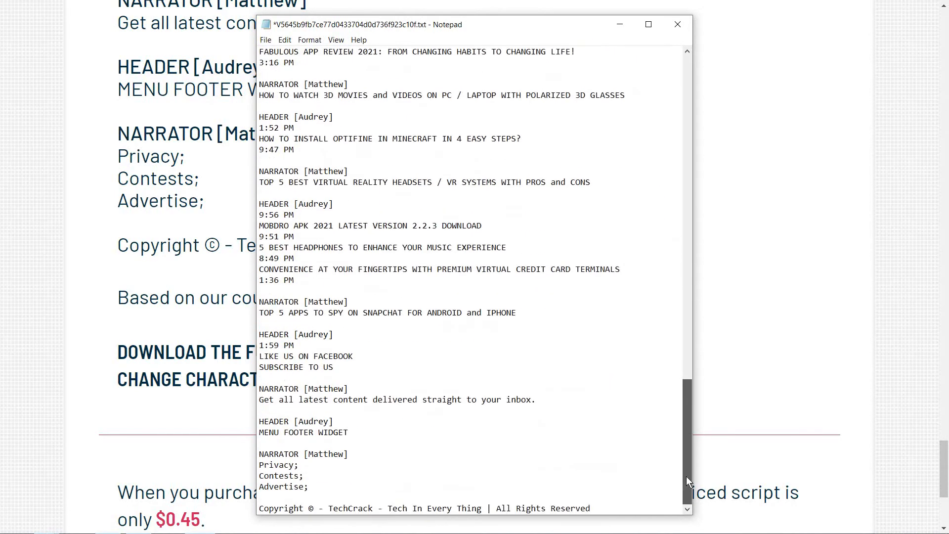
key("ctrl+a")
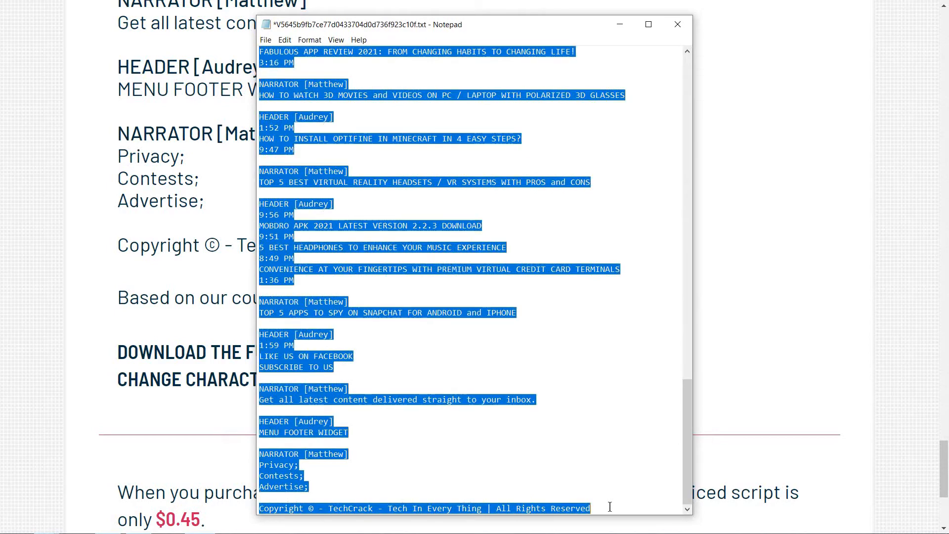
key("ctrl+v")
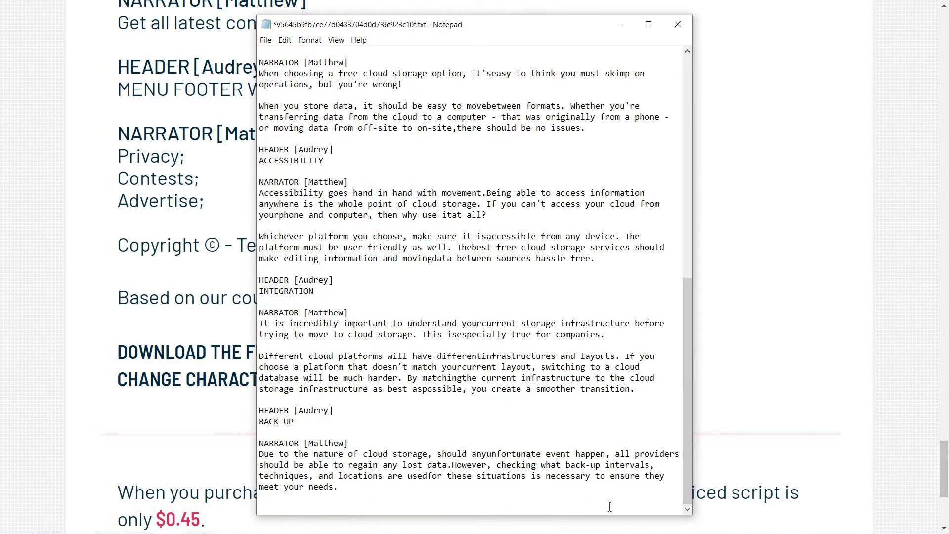
Check the trimmed dialog back to its beginning and save the text file
scroll(609, 507, "up", 1)
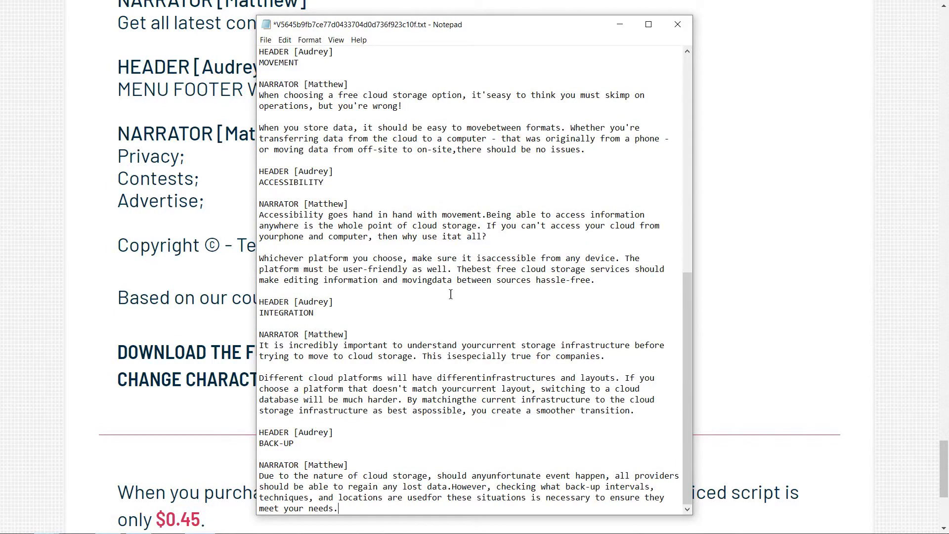
scroll(451, 294, "up", 13)
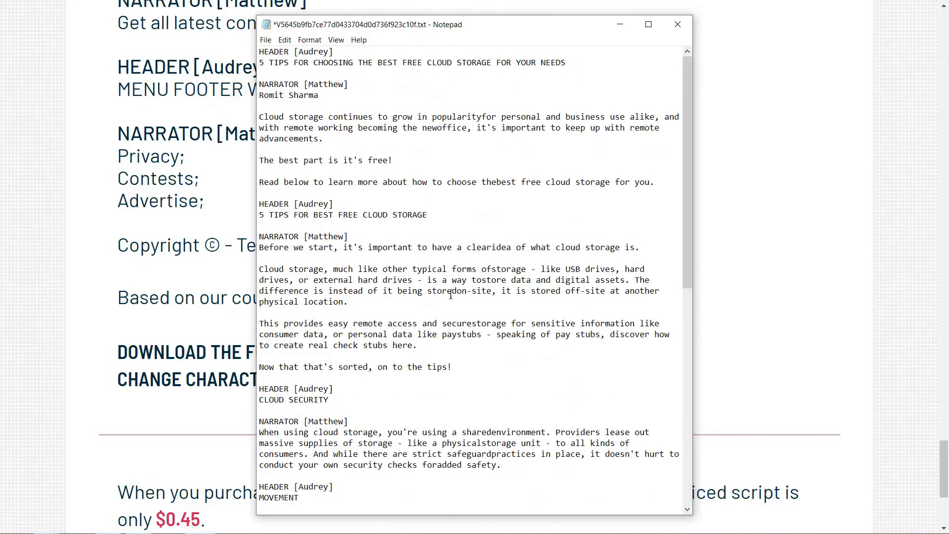
key("ctrl+s")
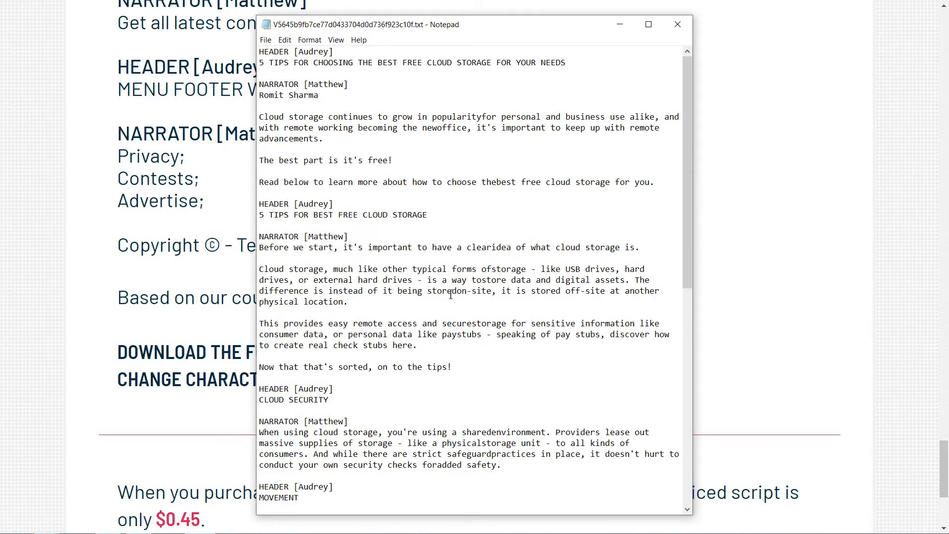
Switch back to the Voiced Scripts site in the browser and start a new voiced script from its home page
left_click(206, 279)
scroll(206, 279, "up", 20)
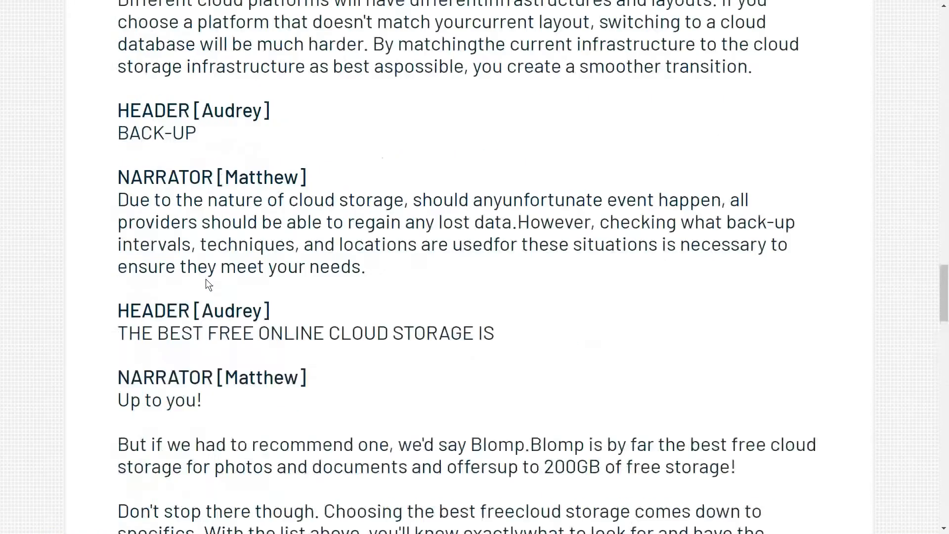
scroll(206, 279, "up", 5)
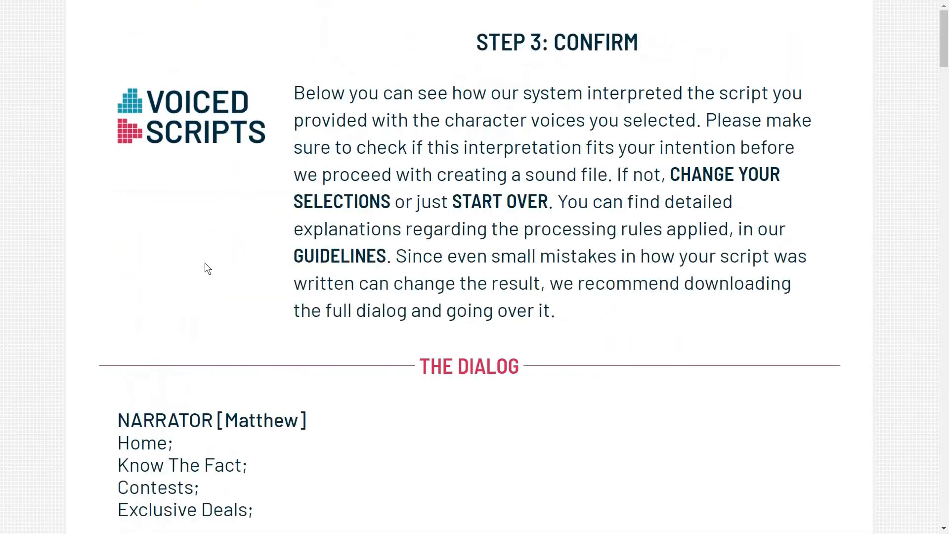
left_click(200, 115)
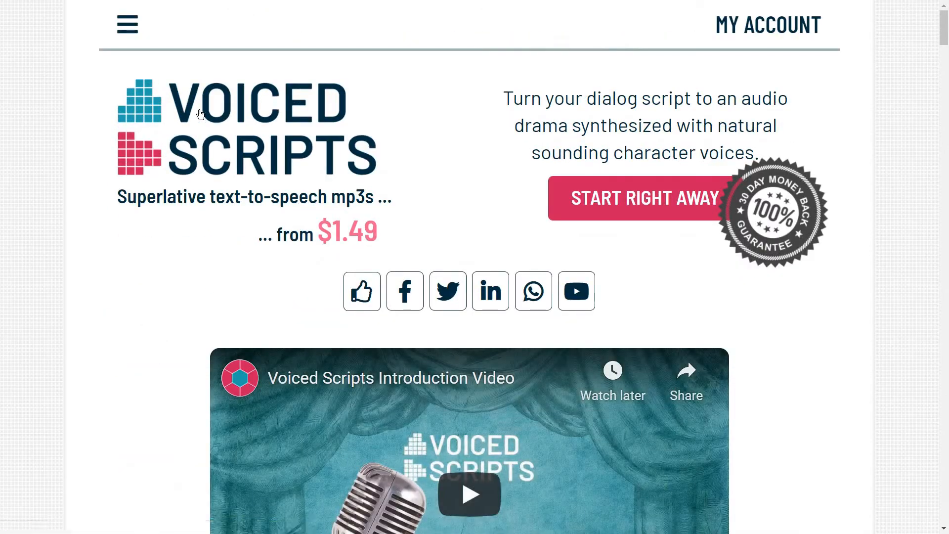
left_click(651, 199)
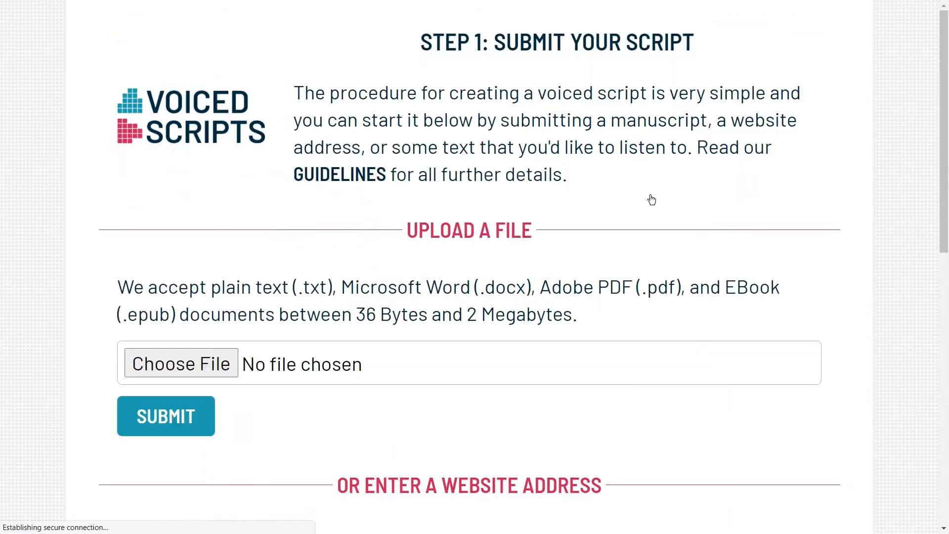
Upload the edited text file V5645b9fb7ce77d0433704d0d736f923c10f.txt from the How-To folder and submit it as the script
left_click(197, 369)
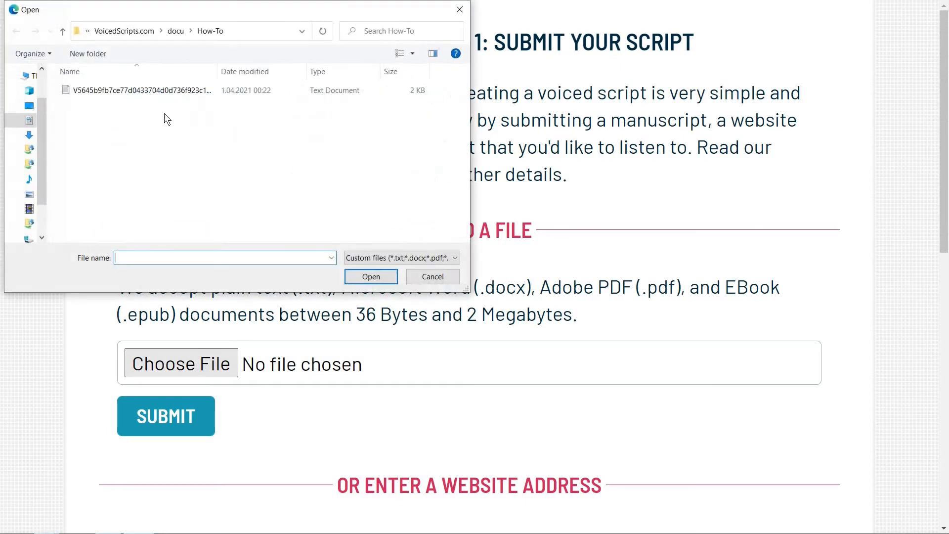
left_click(156, 89)
left_click(370, 277)
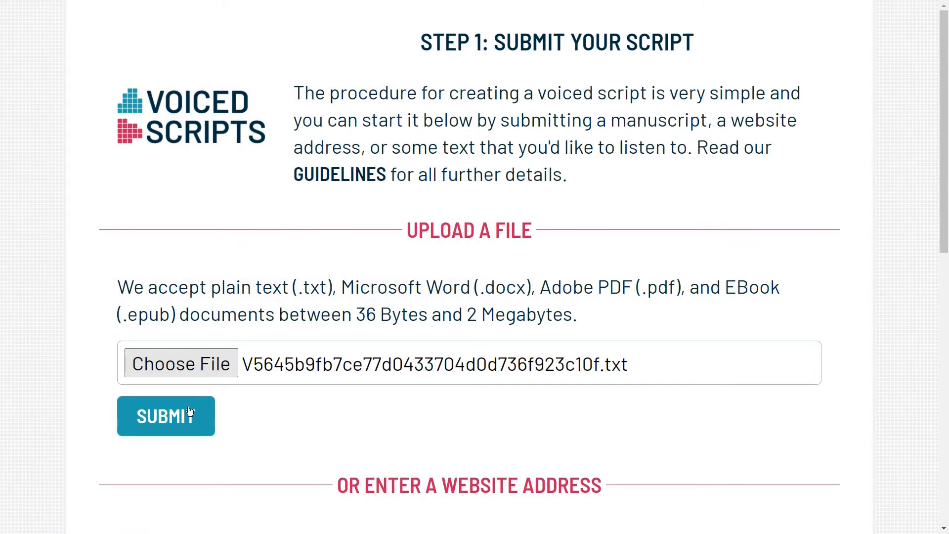
left_click(179, 423)
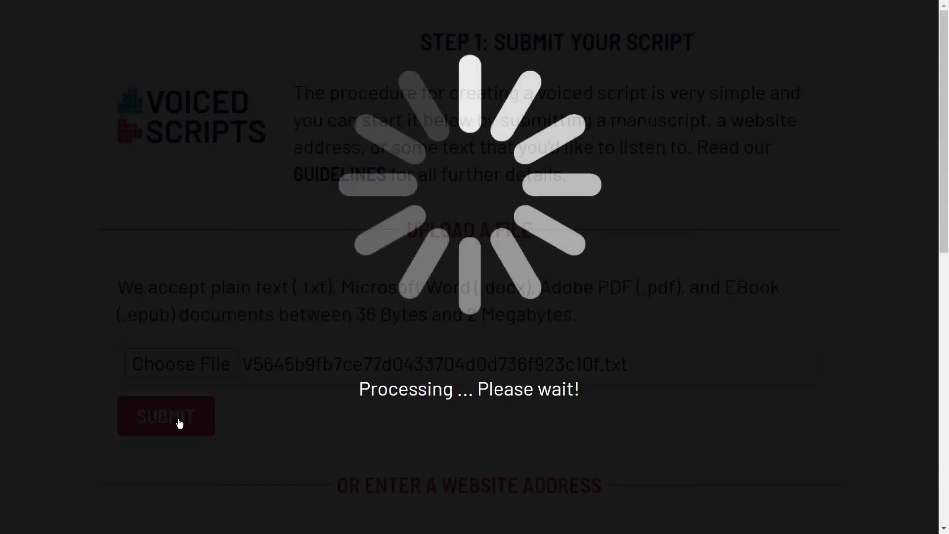
Check that Header is assigned to Audrey and Narrator to Matthew, and submit the voice selection
scroll(179, 423, "down", 10)
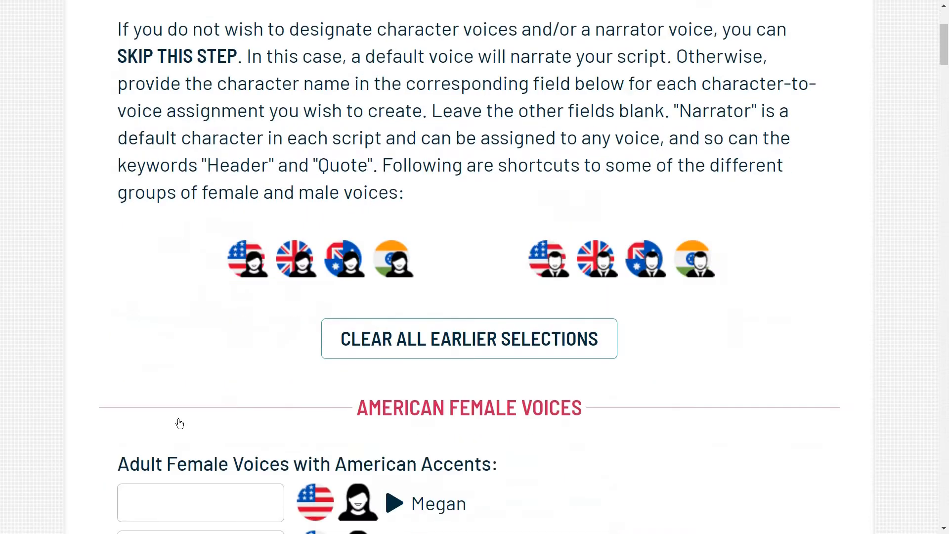
scroll(179, 423, "down", 5)
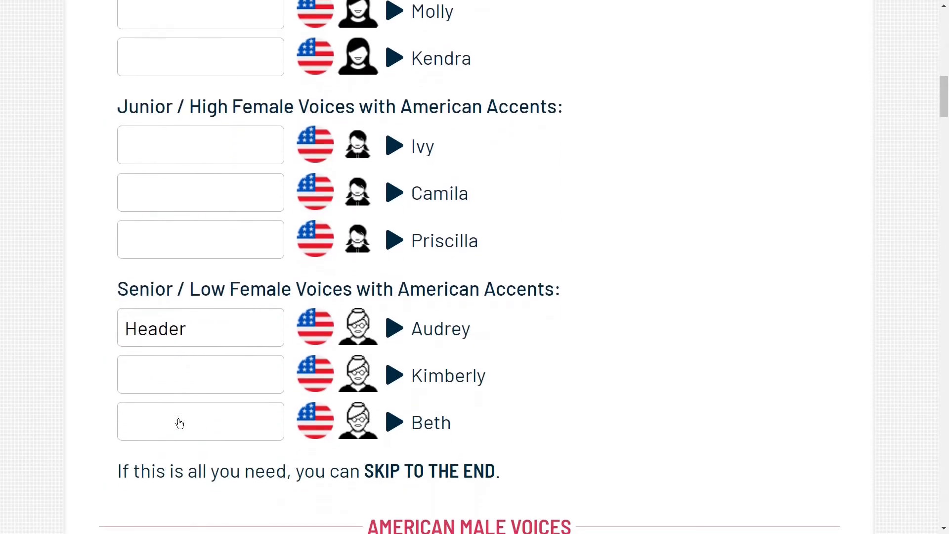
scroll(180, 424, "down", 7)
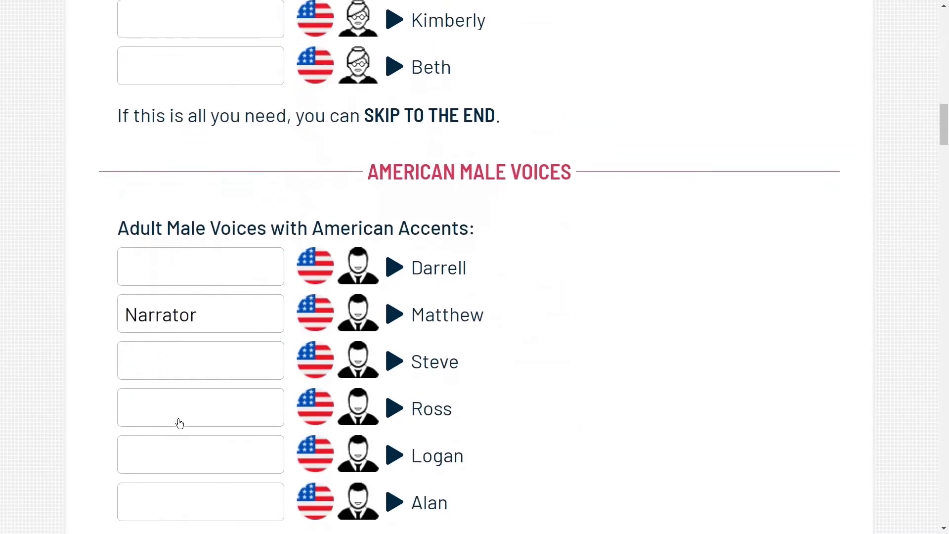
scroll(172, 418, "down", 8)
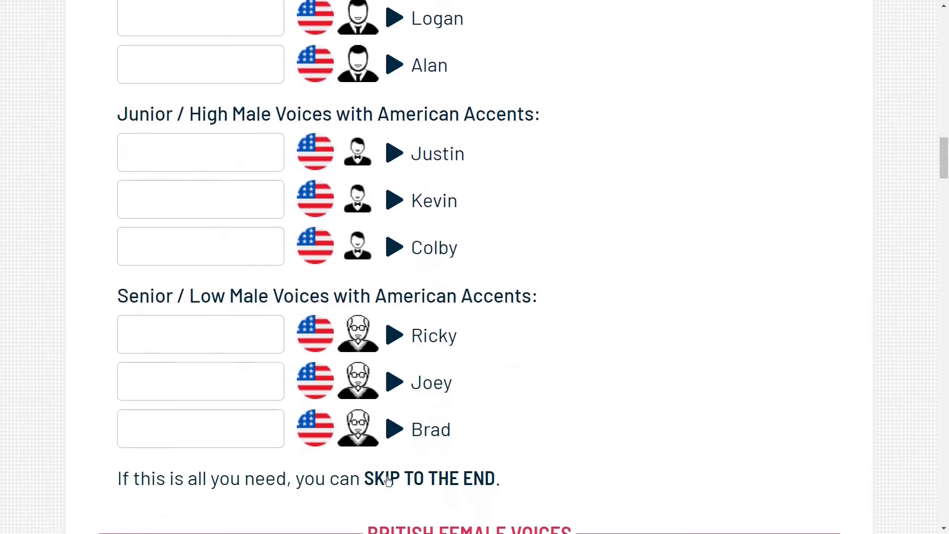
left_click(435, 480)
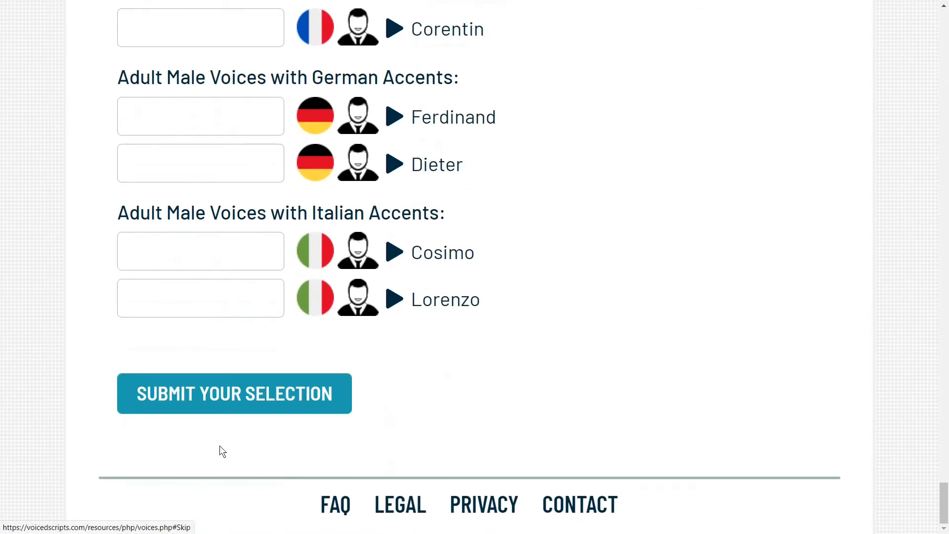
left_click(229, 400)
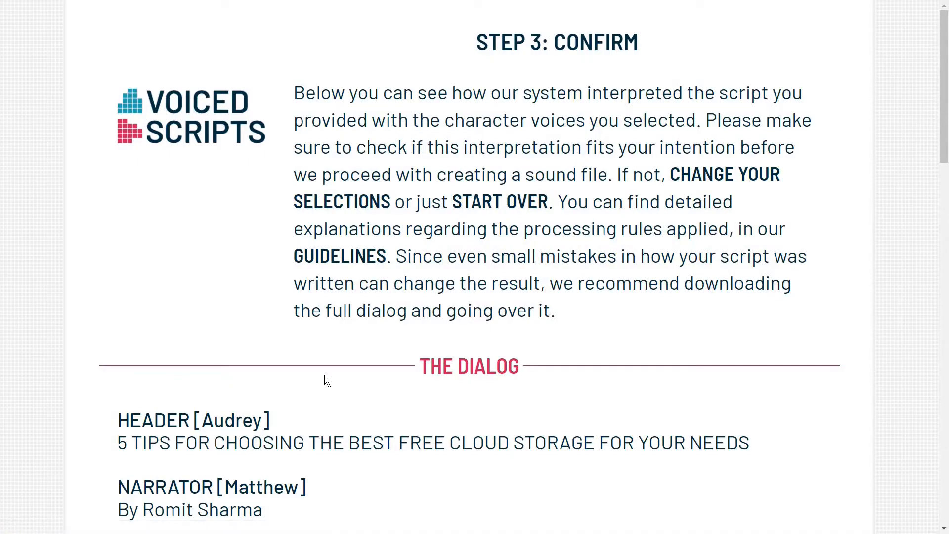
Review the interpreted dialog down to its confirmation section and buy the voiced script with on-demand credits
scroll(324, 380, "down", 4)
scroll(325, 375, "down", 3)
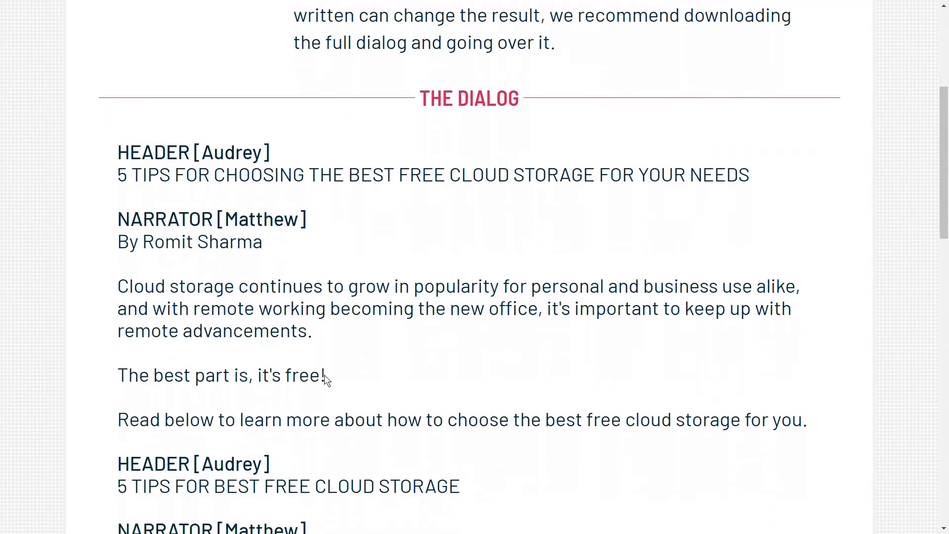
scroll(325, 374, "down", 5)
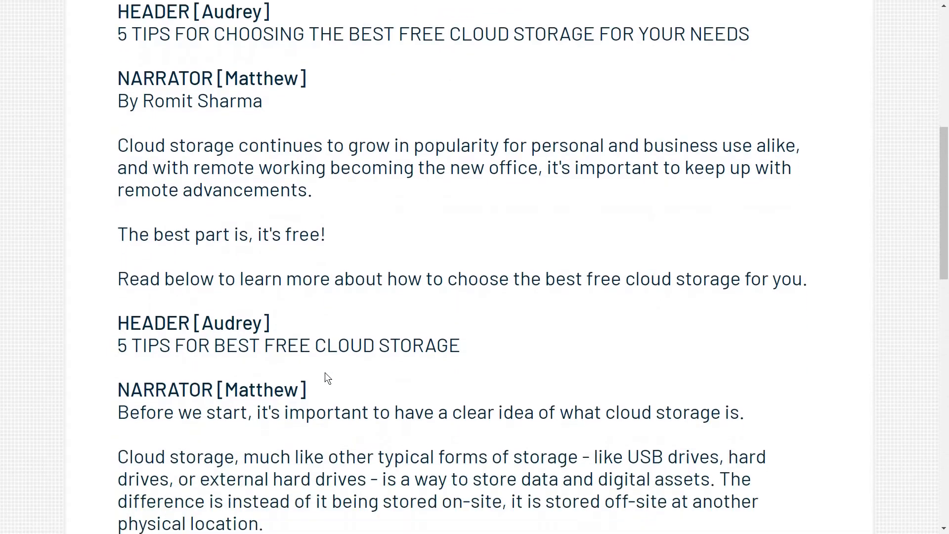
scroll(325, 377, "down", 7)
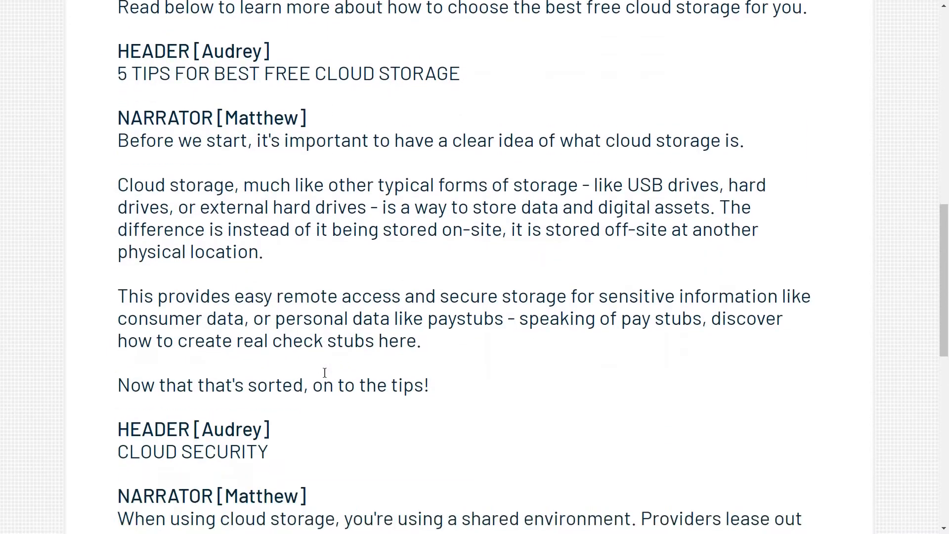
scroll(324, 373, "down", 1)
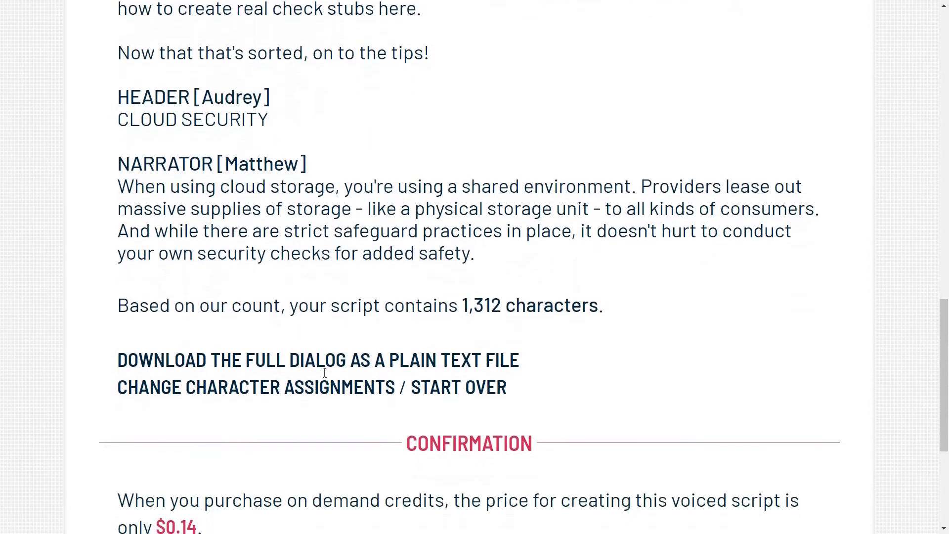
scroll(324, 376, "down", 5)
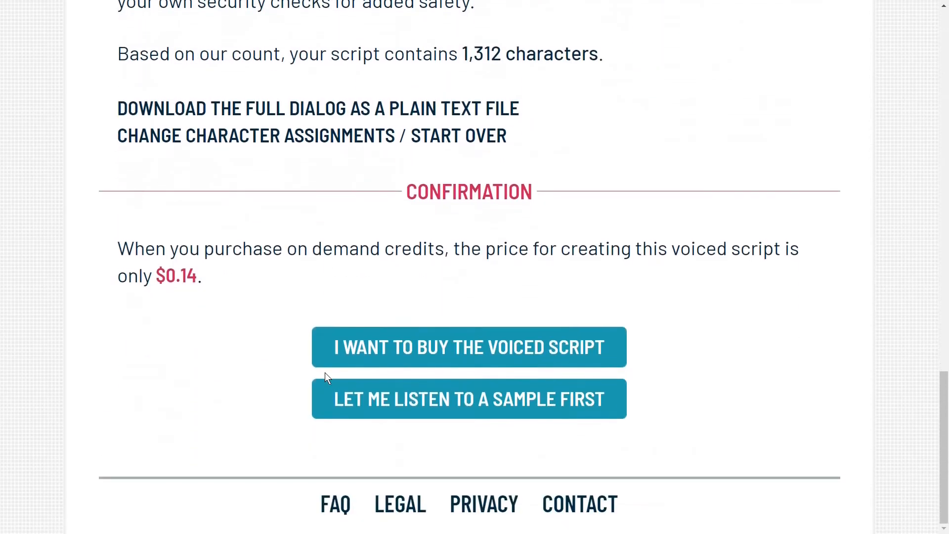
left_click(460, 350)
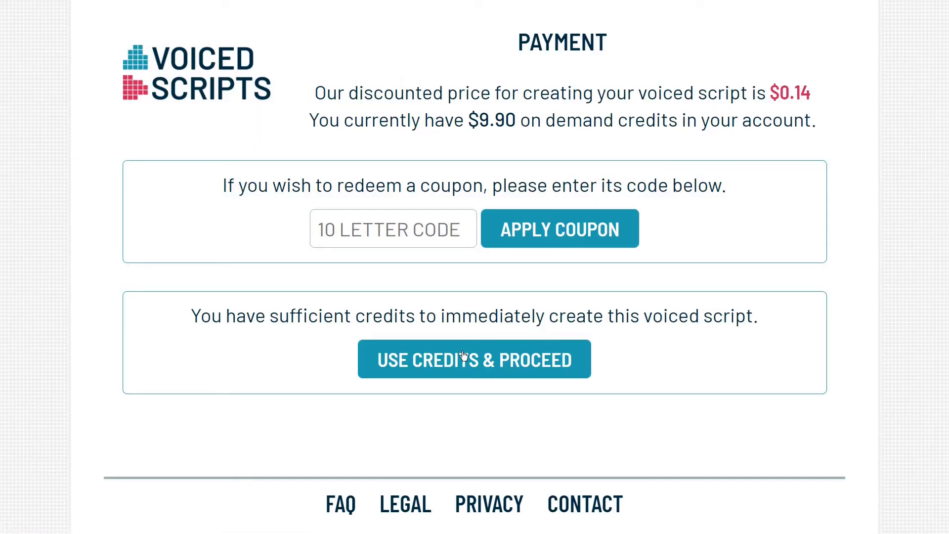
left_click(465, 359)
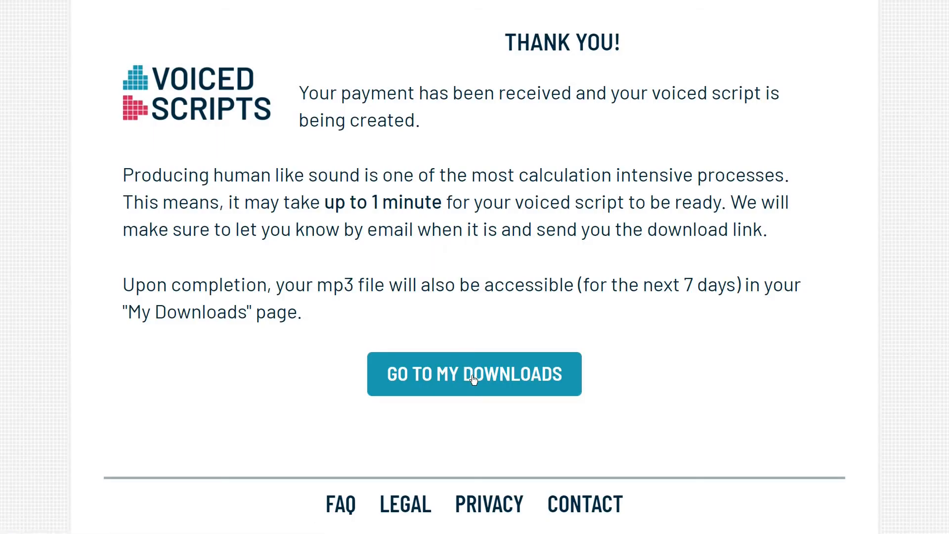
Go to the available downloads, play the newly created voiced script and download its mp3 file
left_click(474, 379)
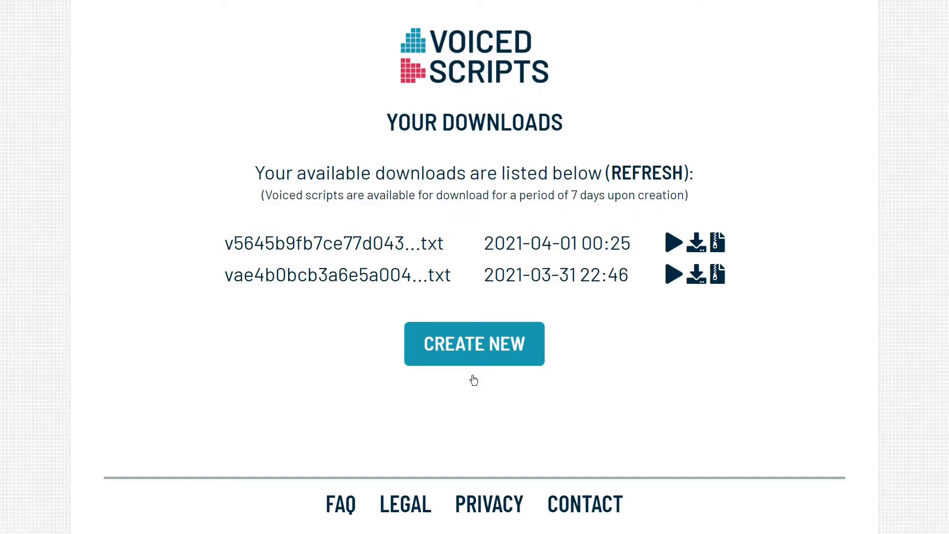
left_click(670, 246)
left_click(700, 246)
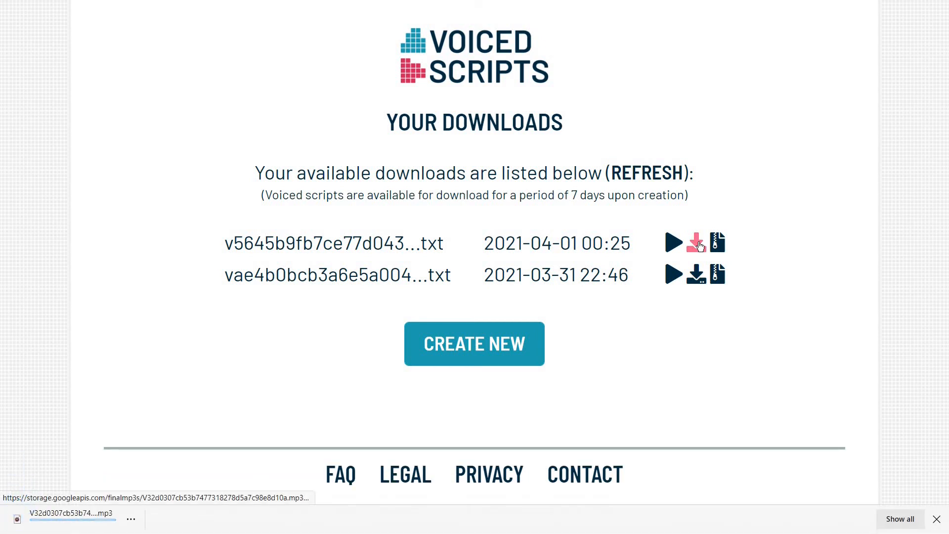